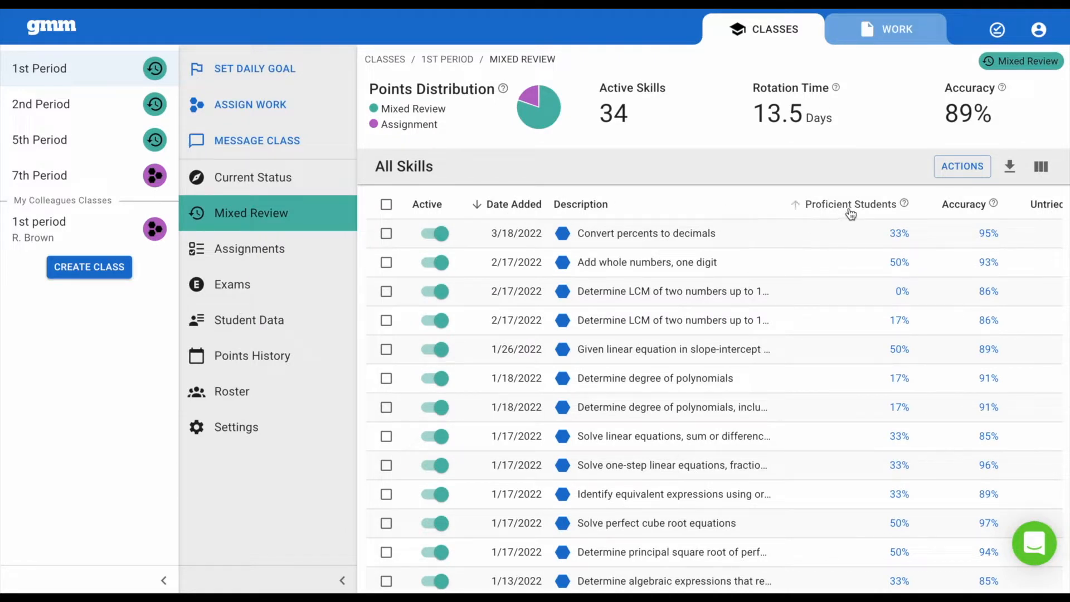
Create an exam from nine 1st Period Mixed Review skills, including Convert percents to decimals and Solve perfect cube root equations.
click(386, 233)
click(387, 264)
click(387, 322)
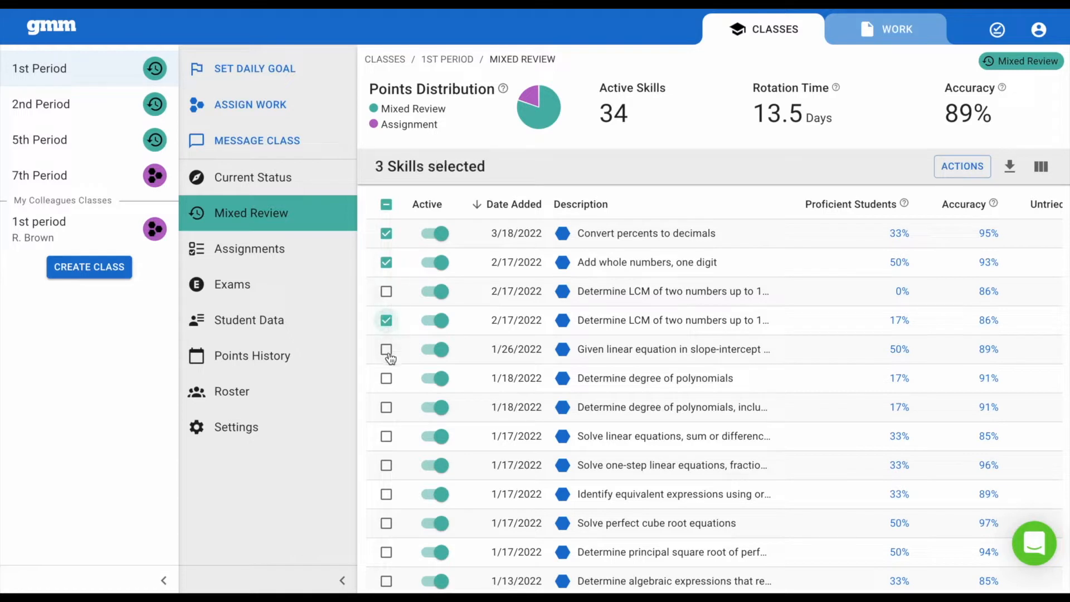
click(386, 350)
click(387, 436)
click(387, 465)
click(387, 495)
click(386, 523)
click(386, 552)
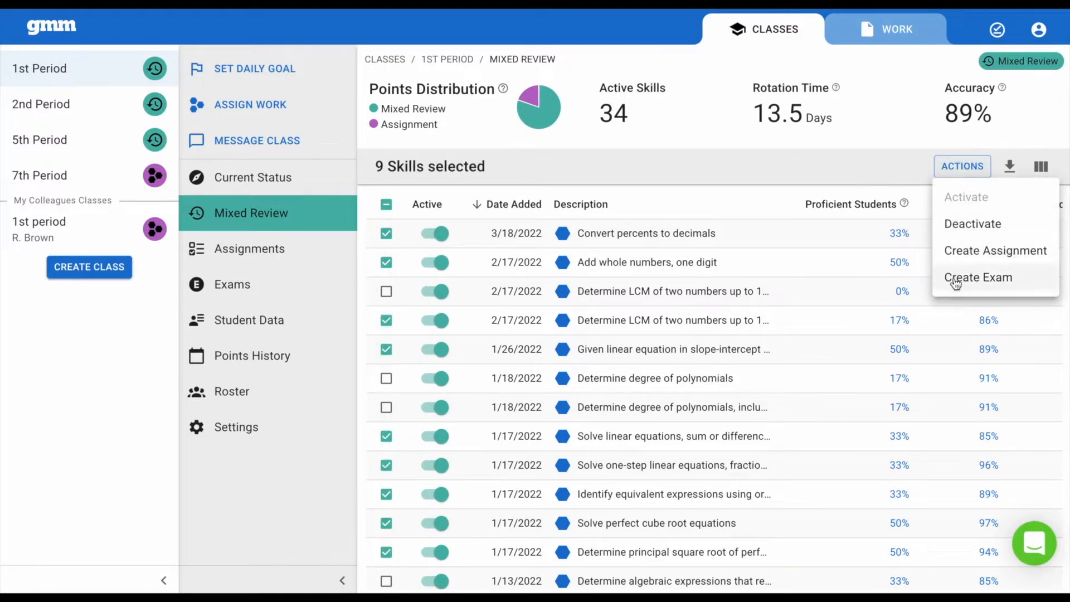
click(956, 278)
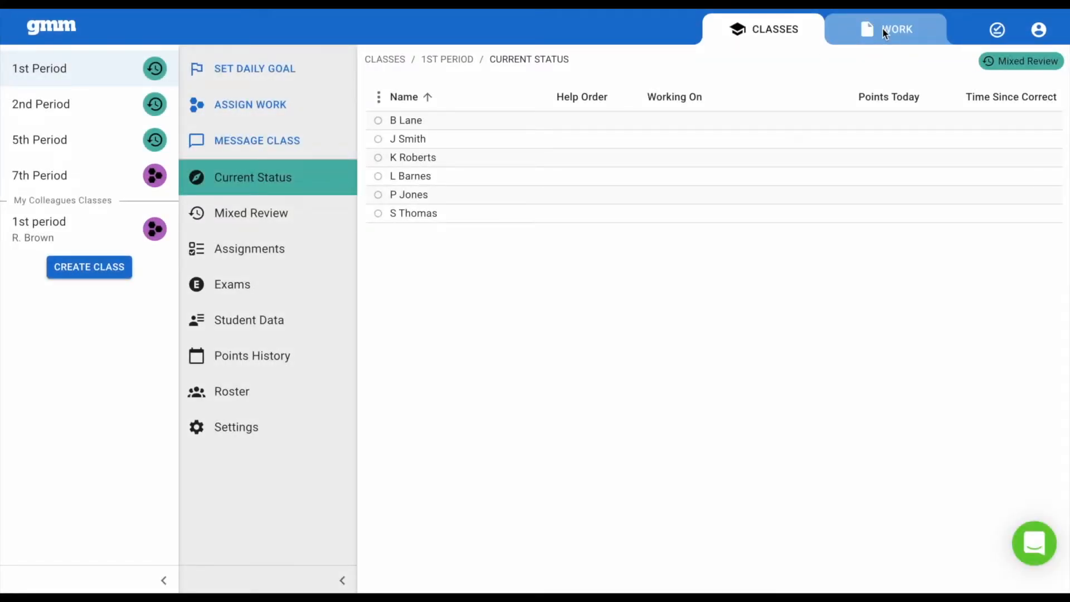
Create and save an exam named "Unit 3 Exam" in the Unit 3 folder of My Work.
click(881, 28)
click(21, 156)
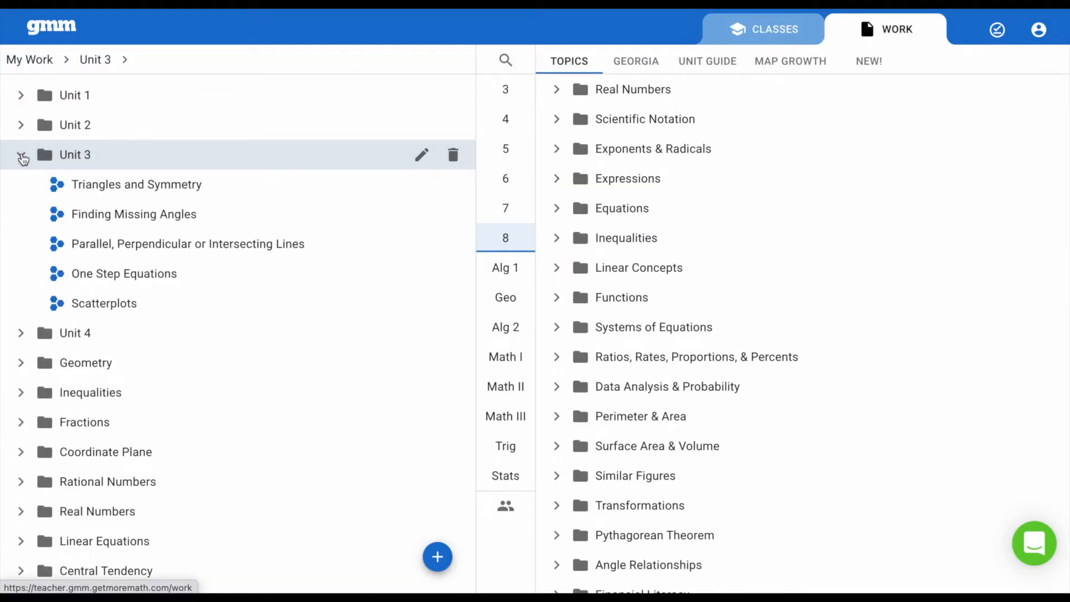
click(436, 558)
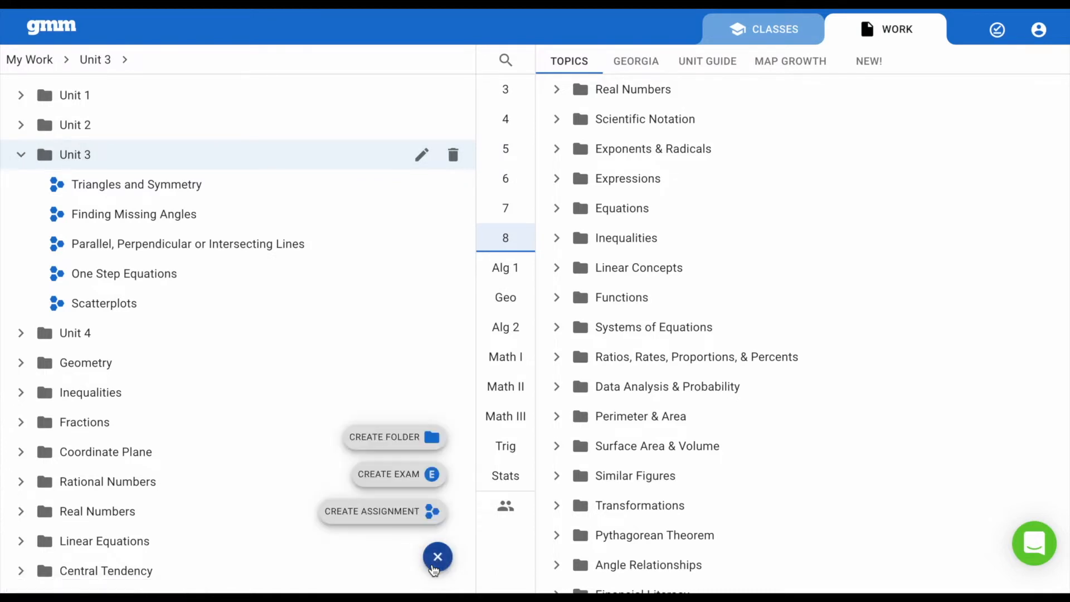
click(387, 472)
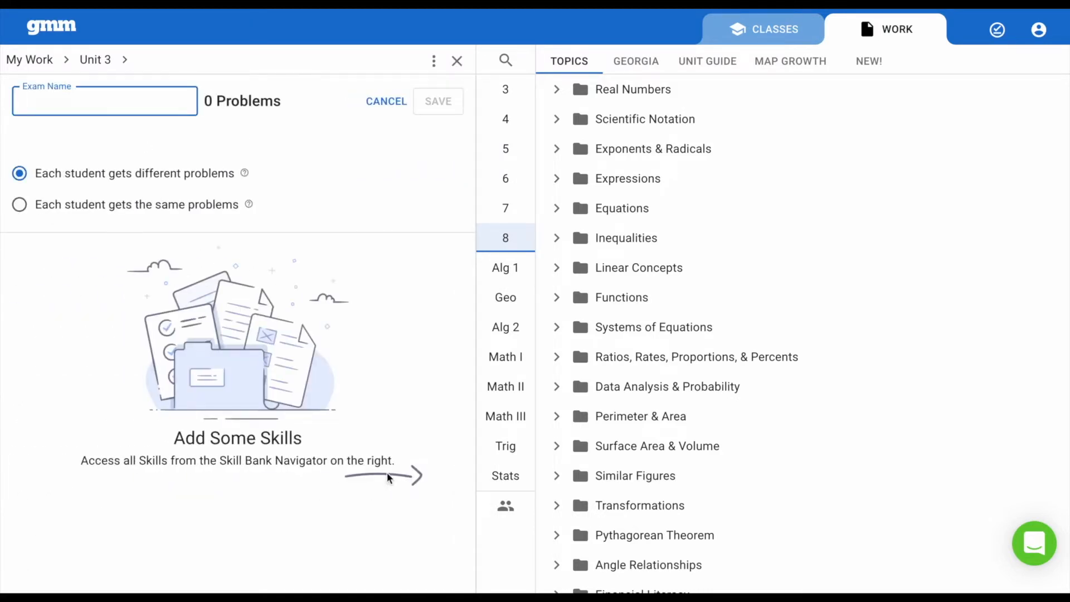
text(Unit 3 Exam)
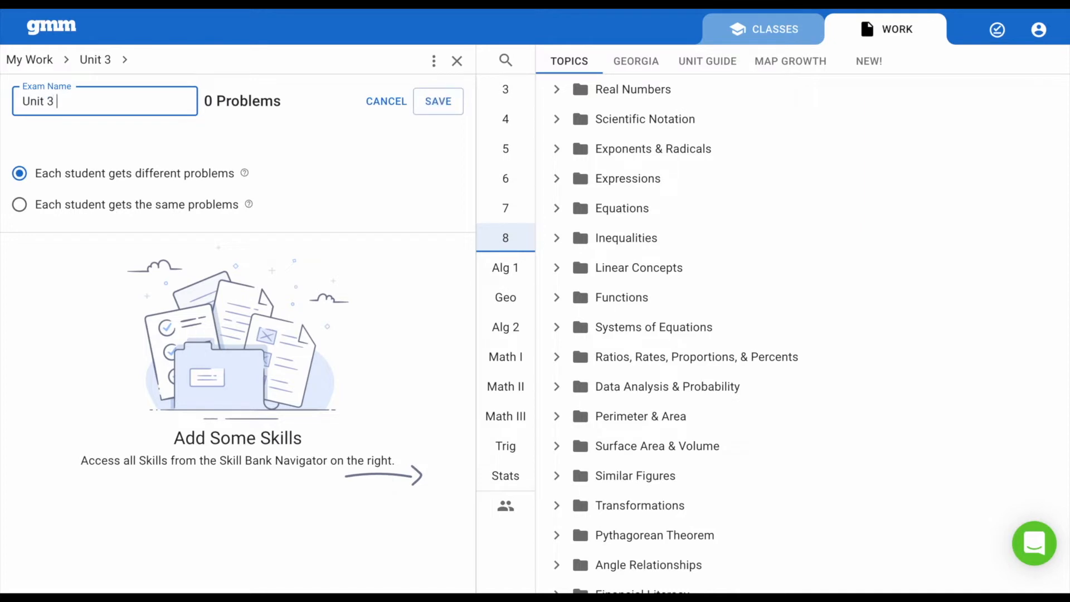
click(440, 101)
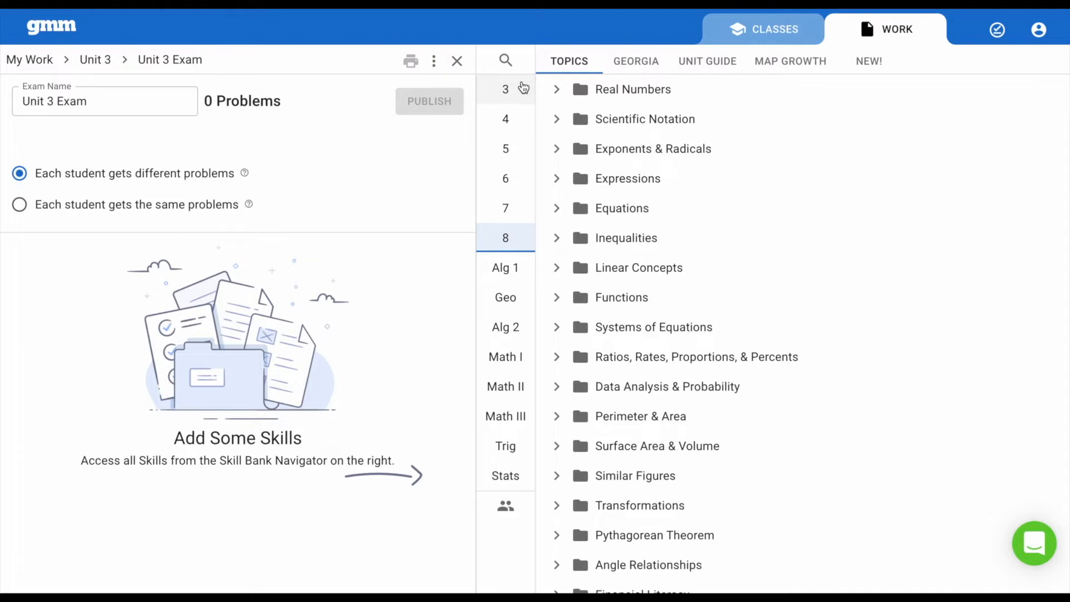
Preview "Classify triangle based on given angle measures" from My Work's Unit 3 assignment Triangles and Symmetry and add it to the exam.
click(515, 505)
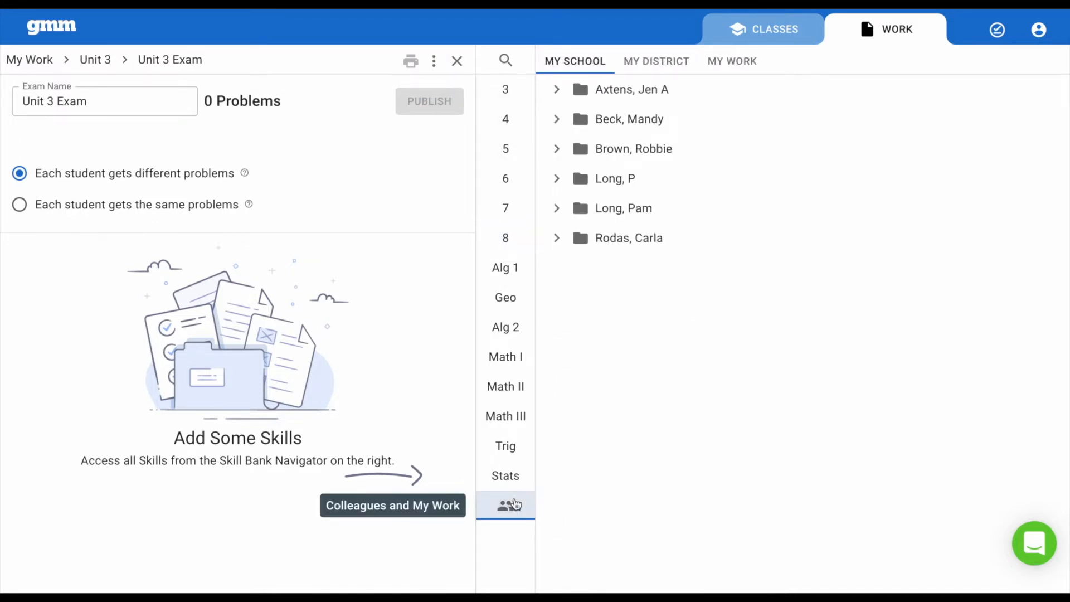
click(734, 61)
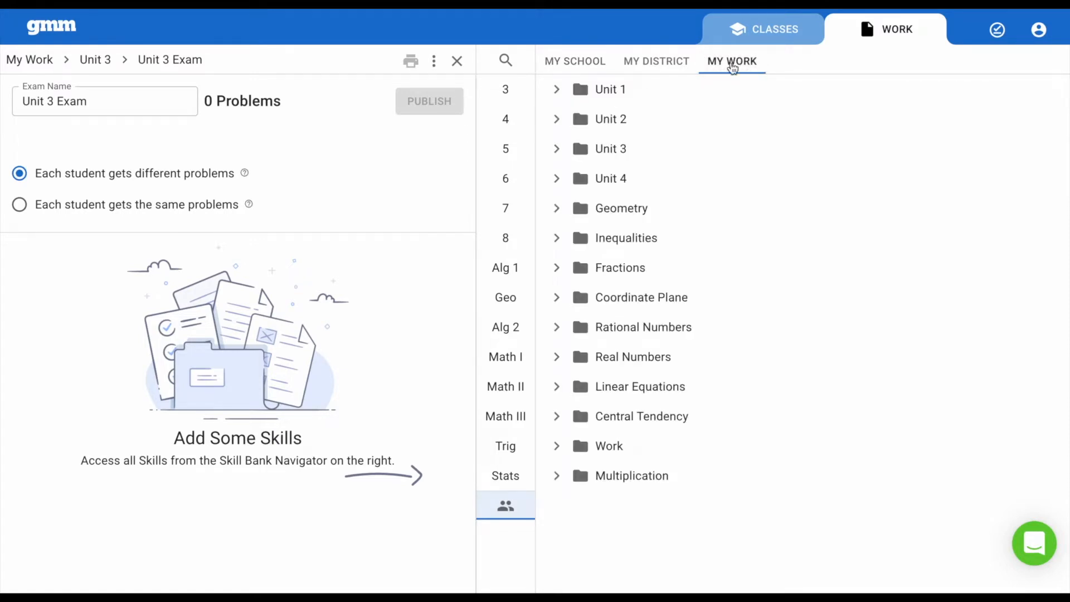
click(559, 152)
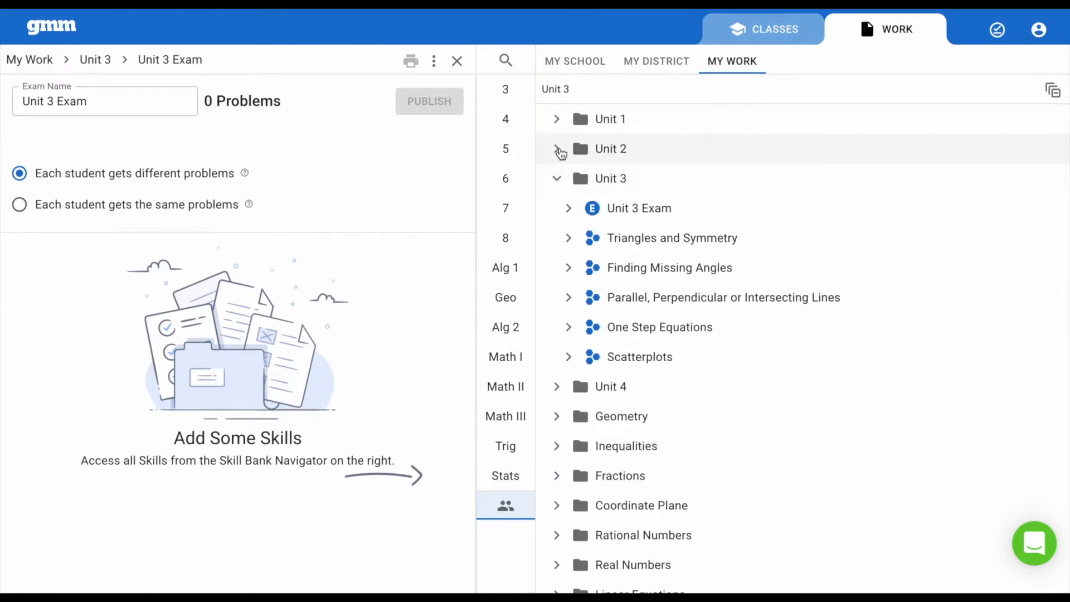
click(572, 239)
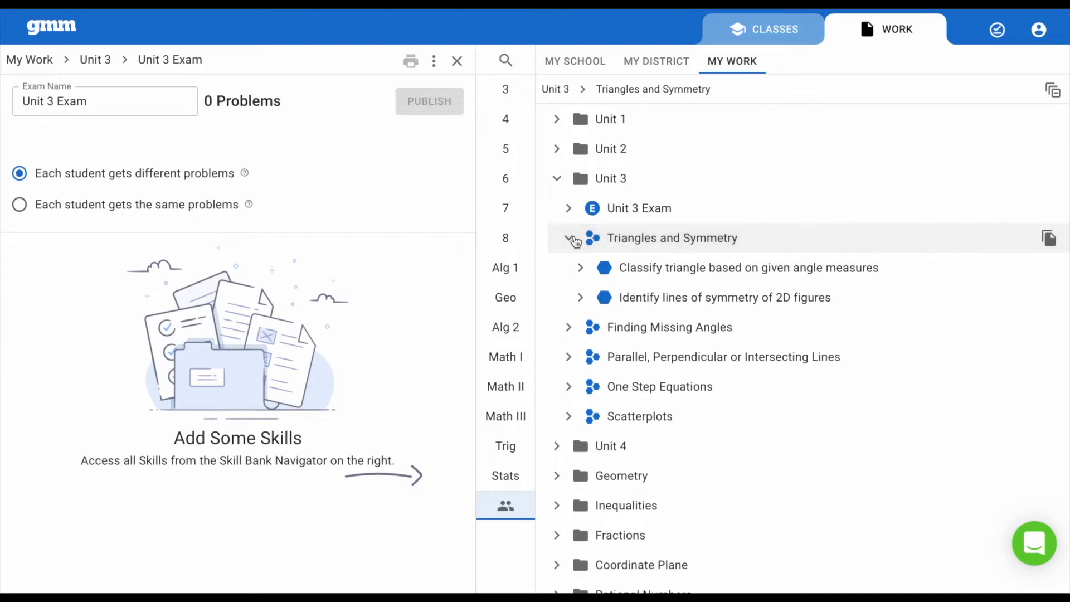
click(648, 273)
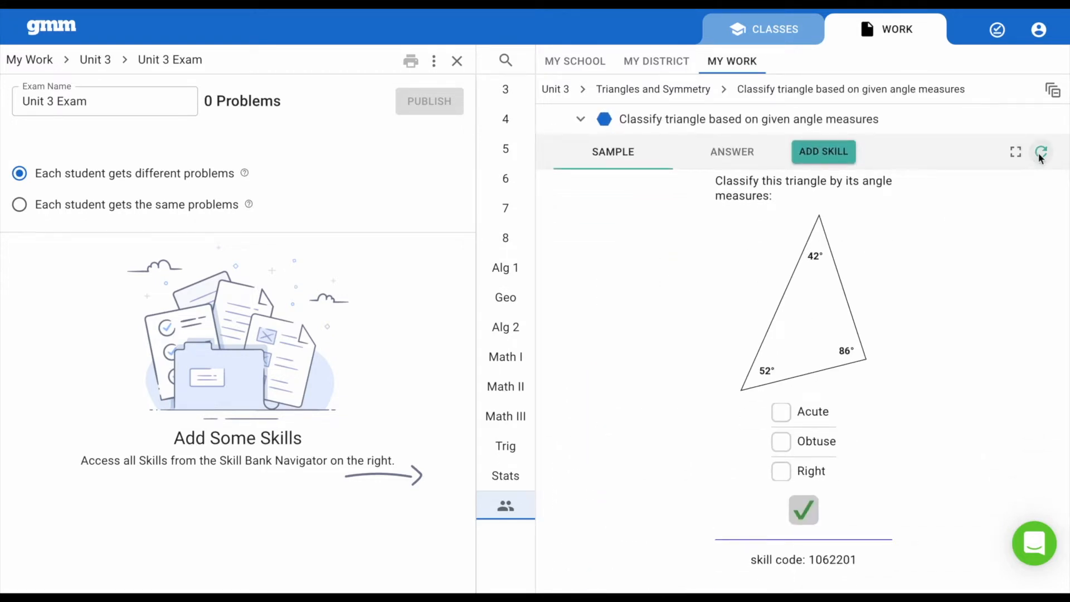
click(1040, 156)
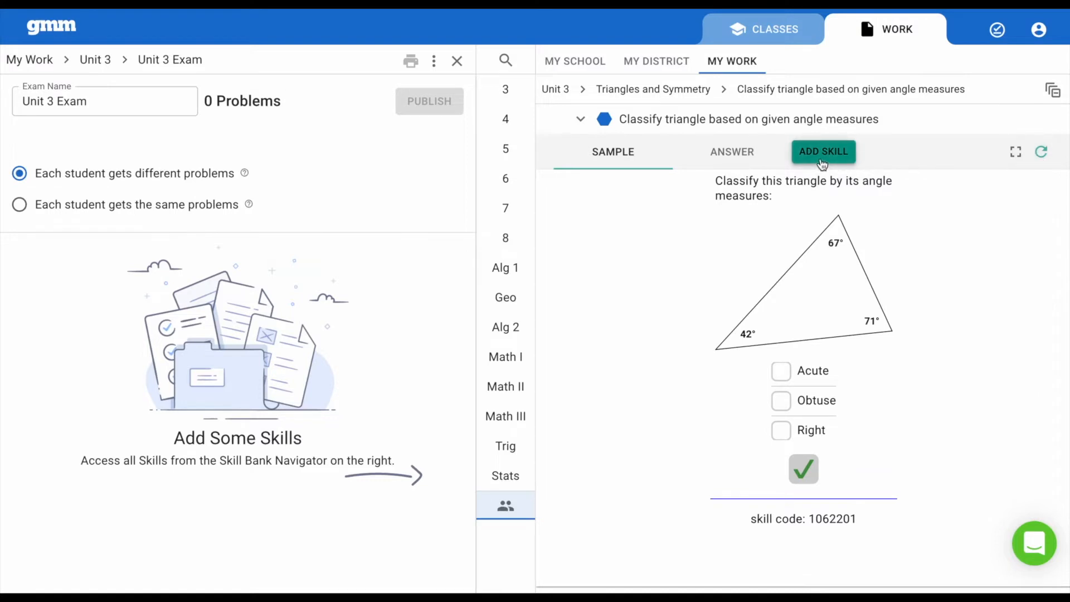
click(823, 152)
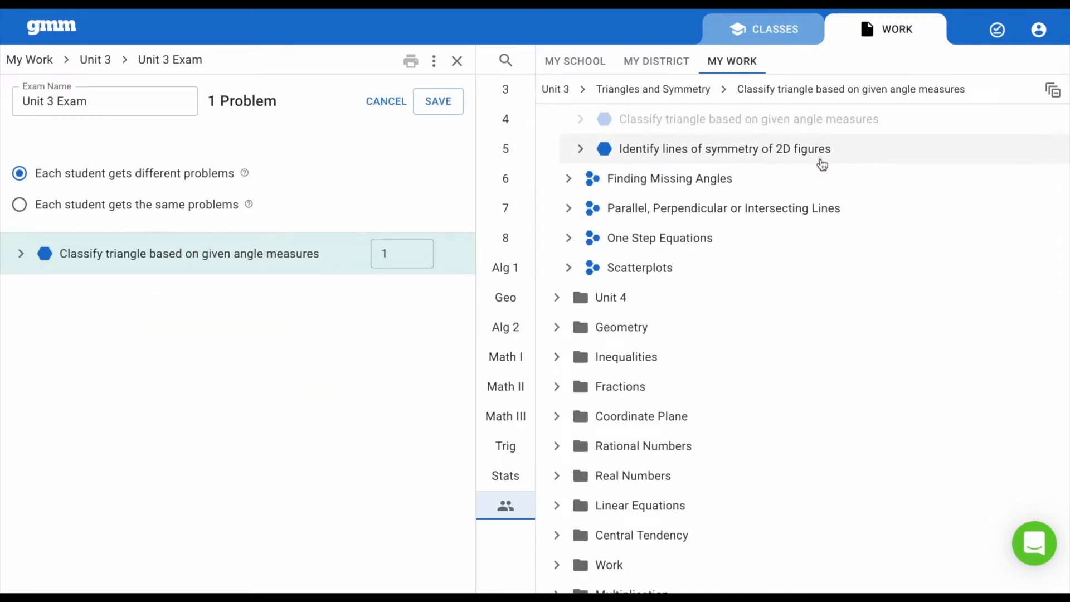
Preview different samples of "Identify lines of symmetry of 2D figures" and add the skill to the exam.
click(823, 164)
click(1040, 163)
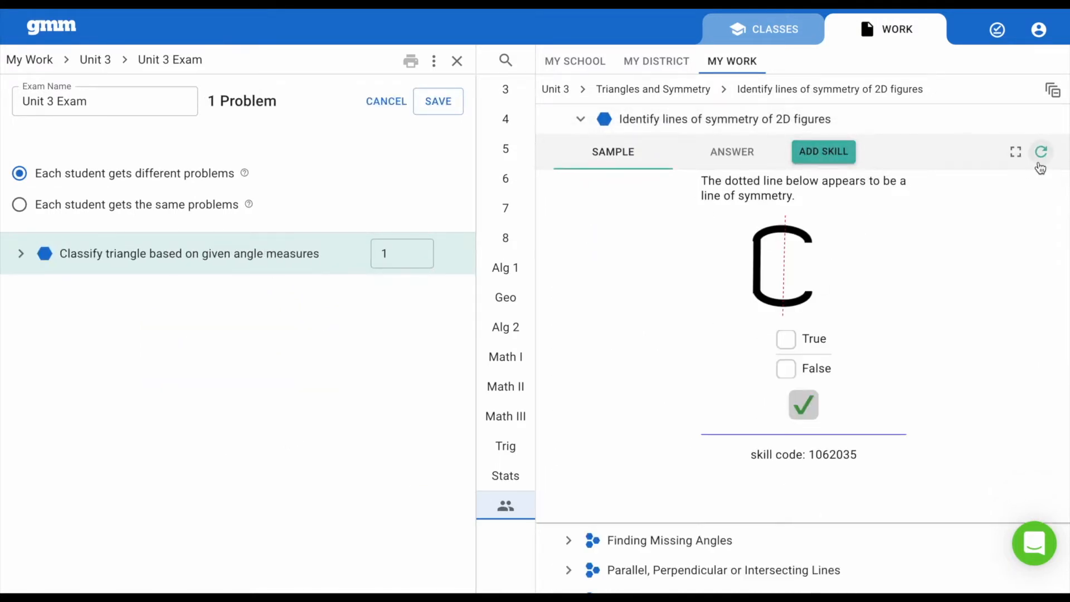
click(1040, 163)
click(826, 152)
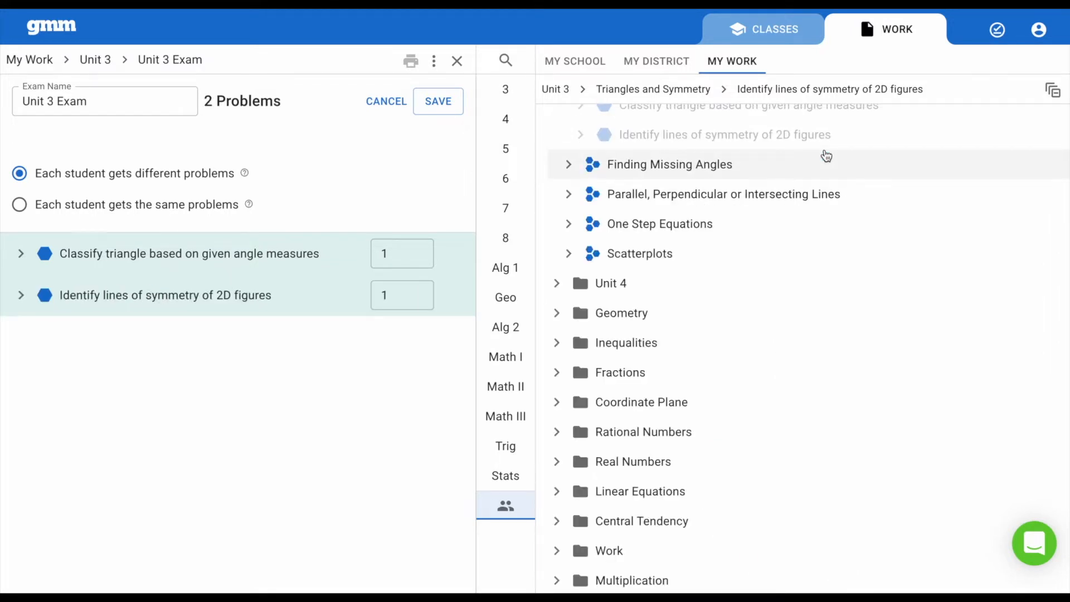
Add all skills from Finding Missing Angles, Parallel, Perpendicular or Intersecting Lines, and One Step Equations to the exam.
click(1048, 166)
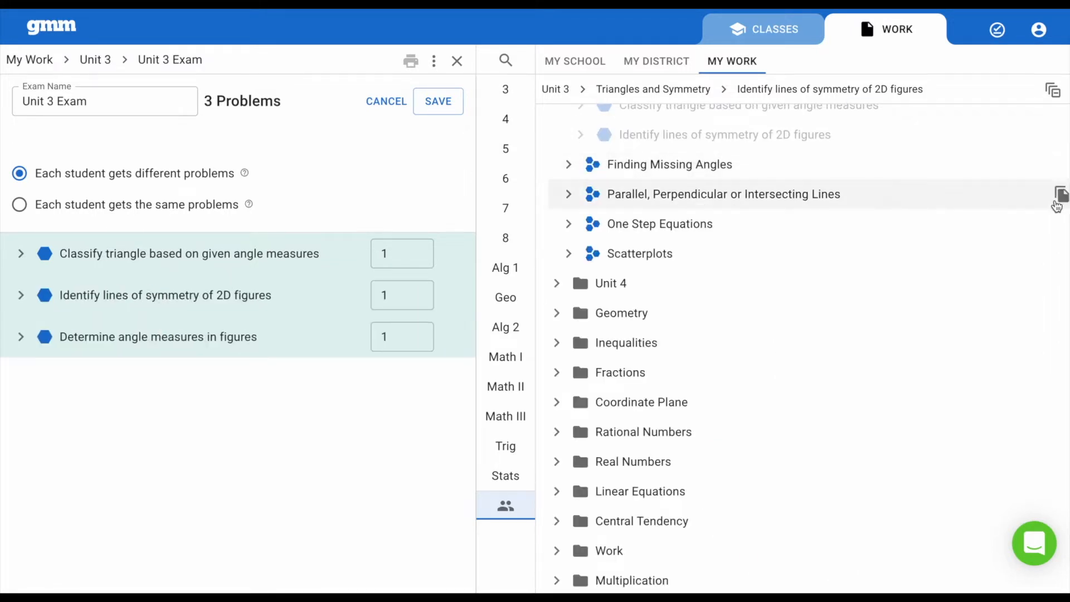
click(1048, 195)
click(1048, 223)
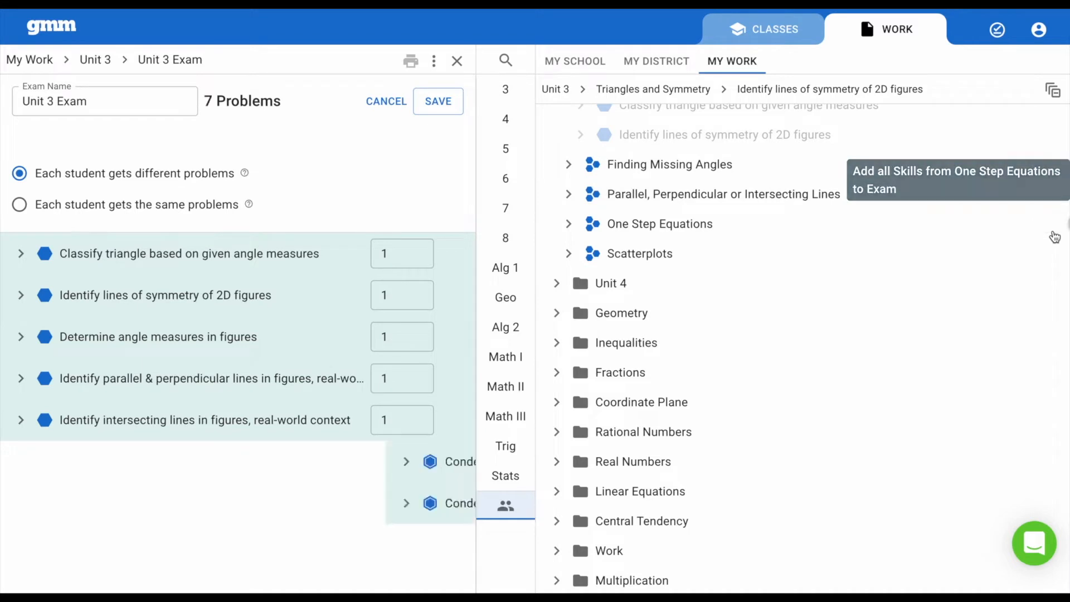
Add all skills from Unit 2's "Most Missed on Exam 2" assignment to the exam.
scroll(865, 242, up, 3)
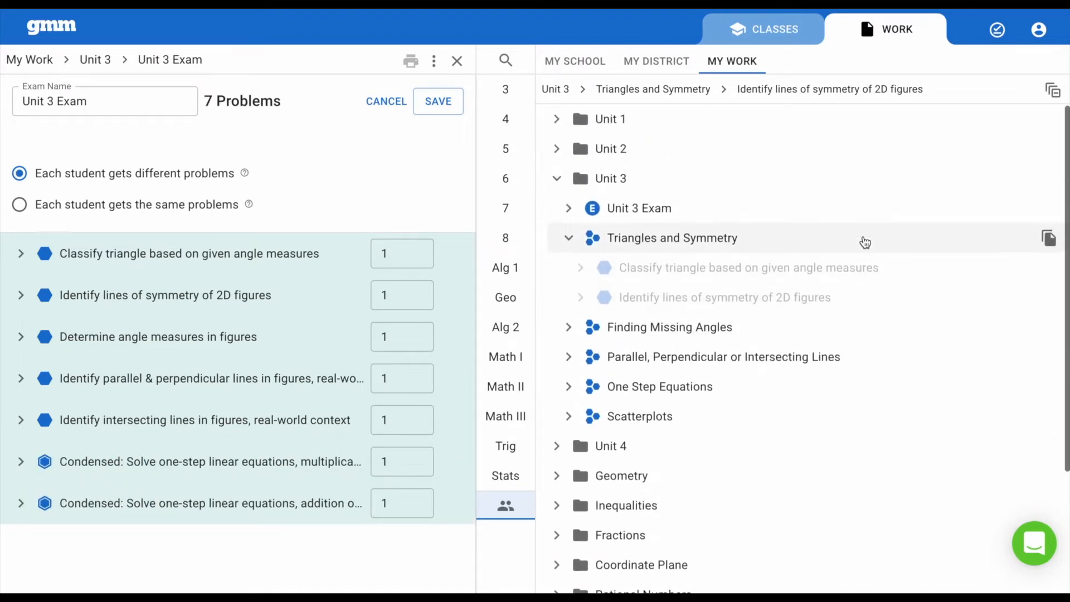
click(558, 182)
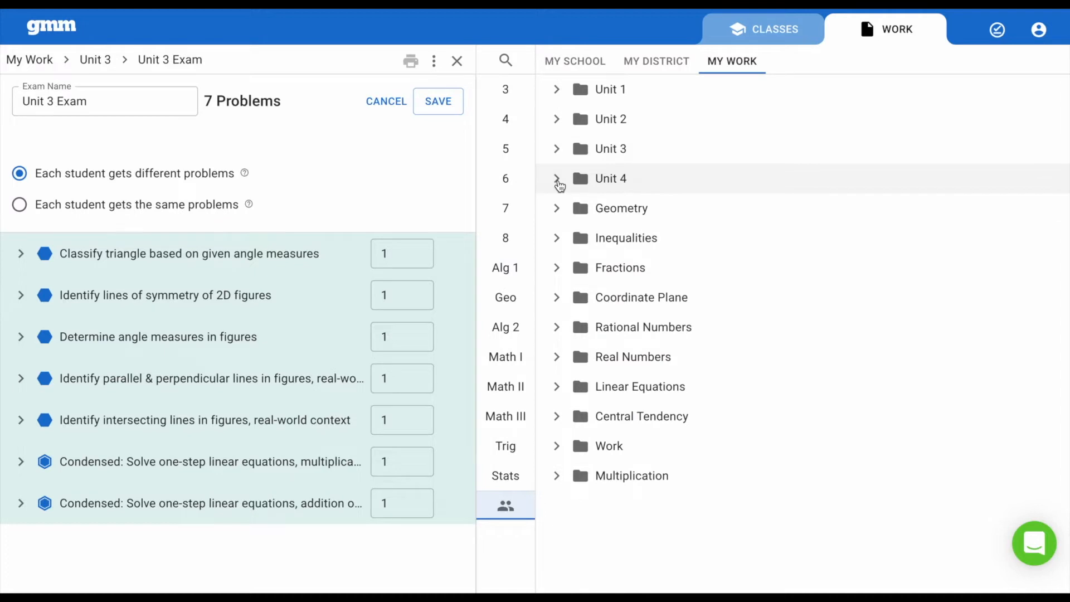
click(558, 121)
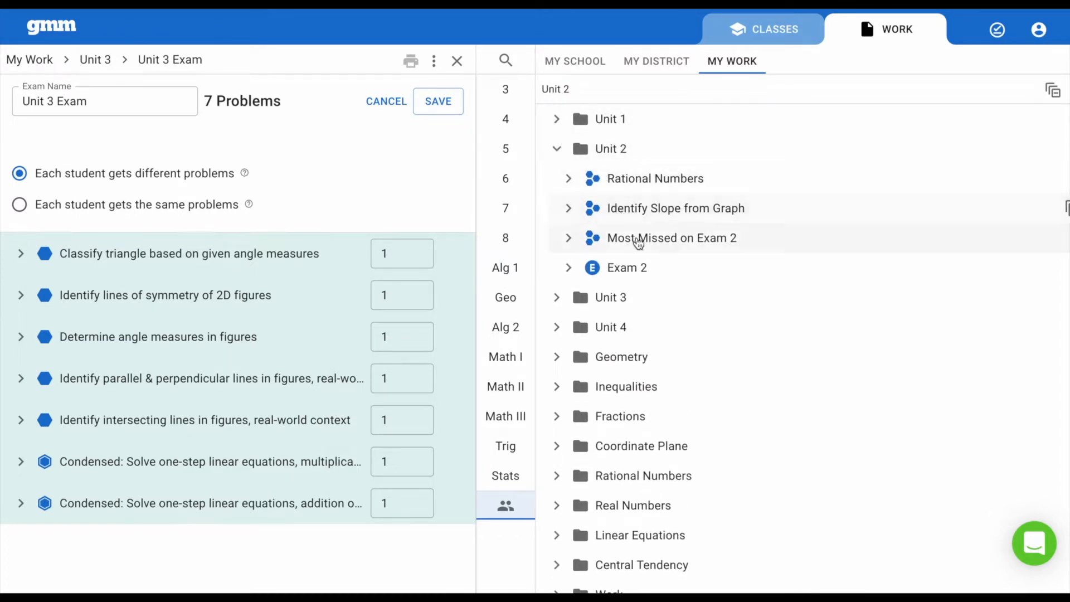
mouse_move(639, 243)
click(1047, 241)
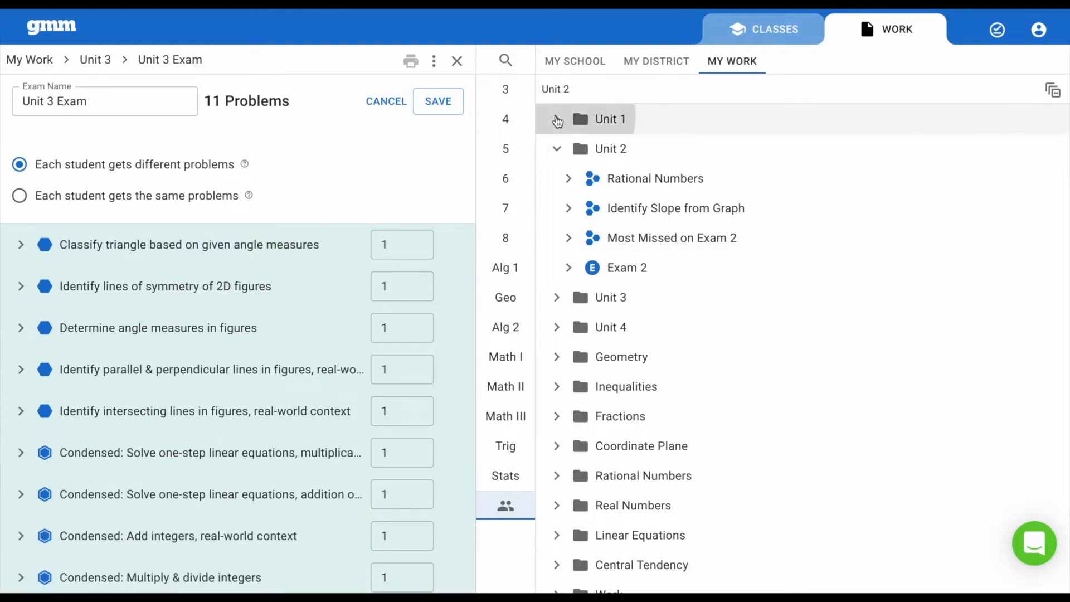
Add all skills from Unit 1's "Most Missed on Exam 1" assignment and save the exam.
click(578, 121)
click(1048, 299)
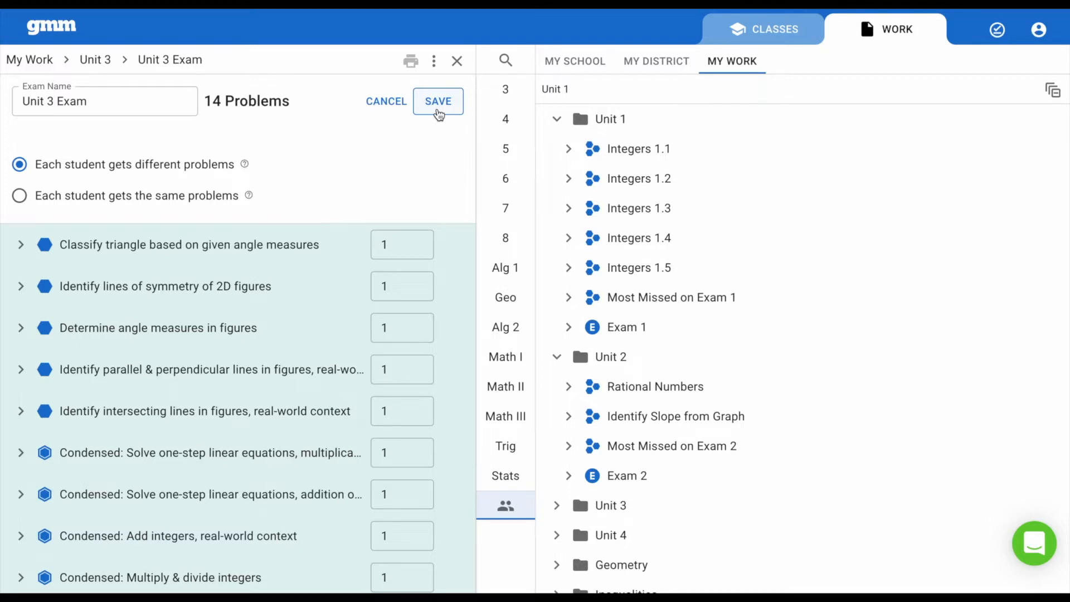
click(439, 112)
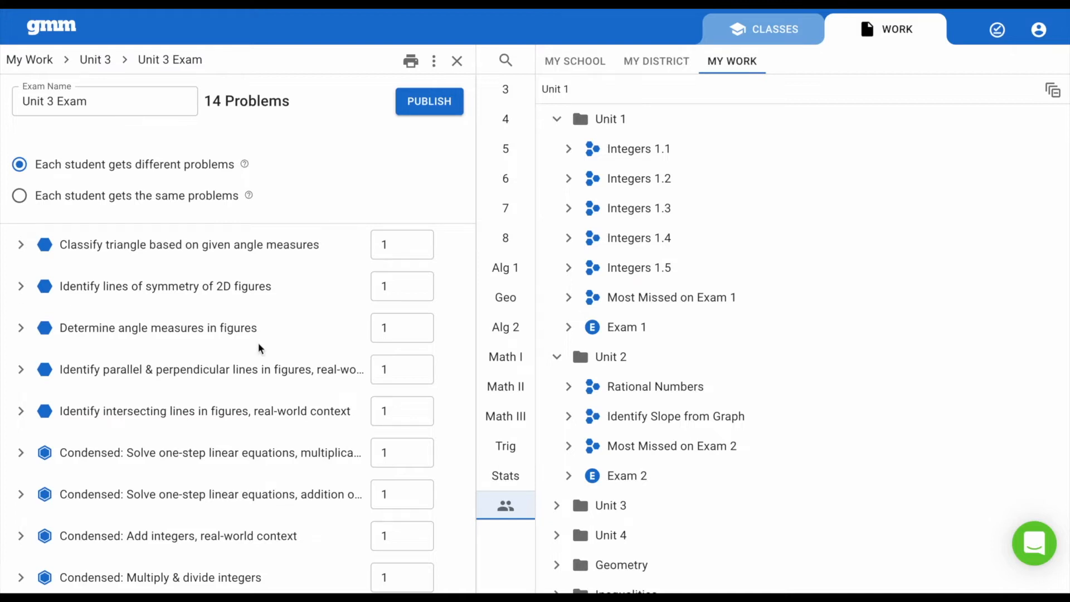
Set the triangle classification skill to 2 problems, remove the parallel & perpendicular lines, condensed one-step multiplication and condensed add-integers skills, and save.
click(415, 246)
click(417, 241)
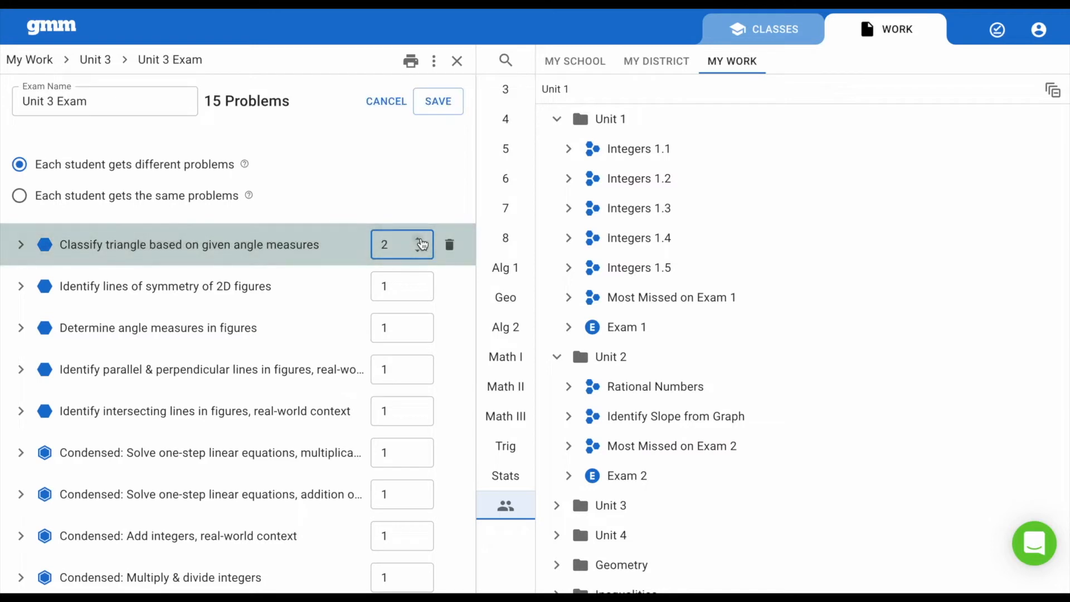
click(450, 372)
click(450, 452)
scroll(452, 454, down, 2)
click(450, 429)
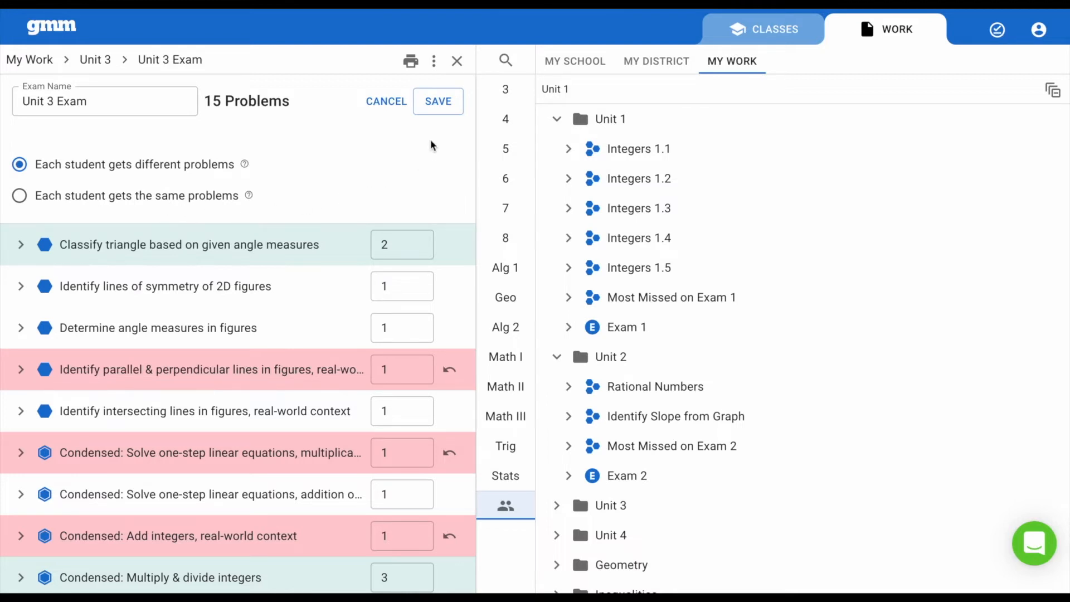
click(440, 106)
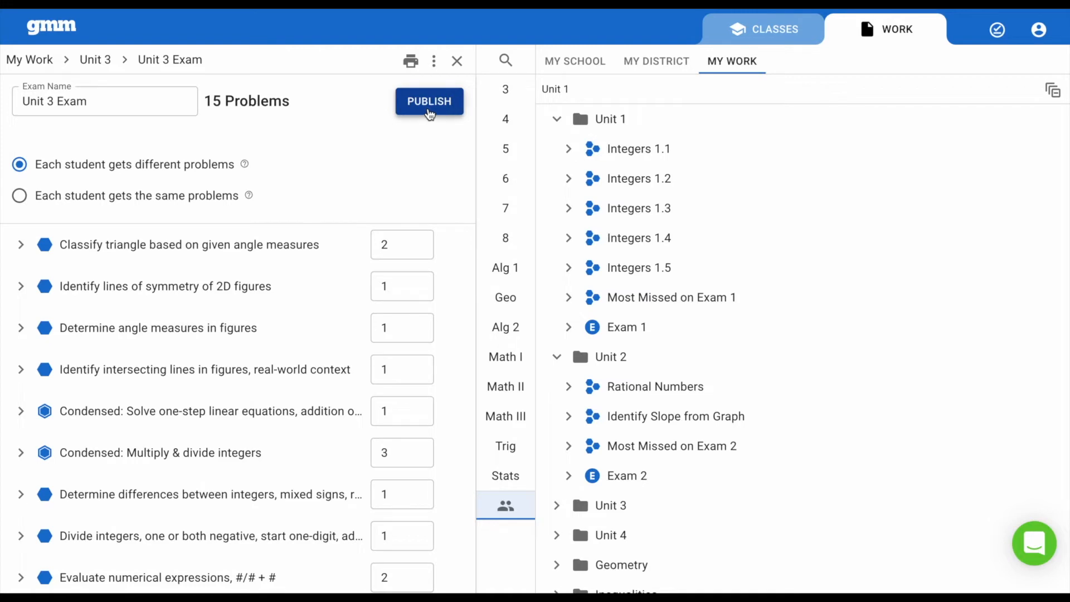
Publish the Unit 3 Exam to your own 1st Period class with Shuffle enabled and open that class's Exams page.
click(429, 110)
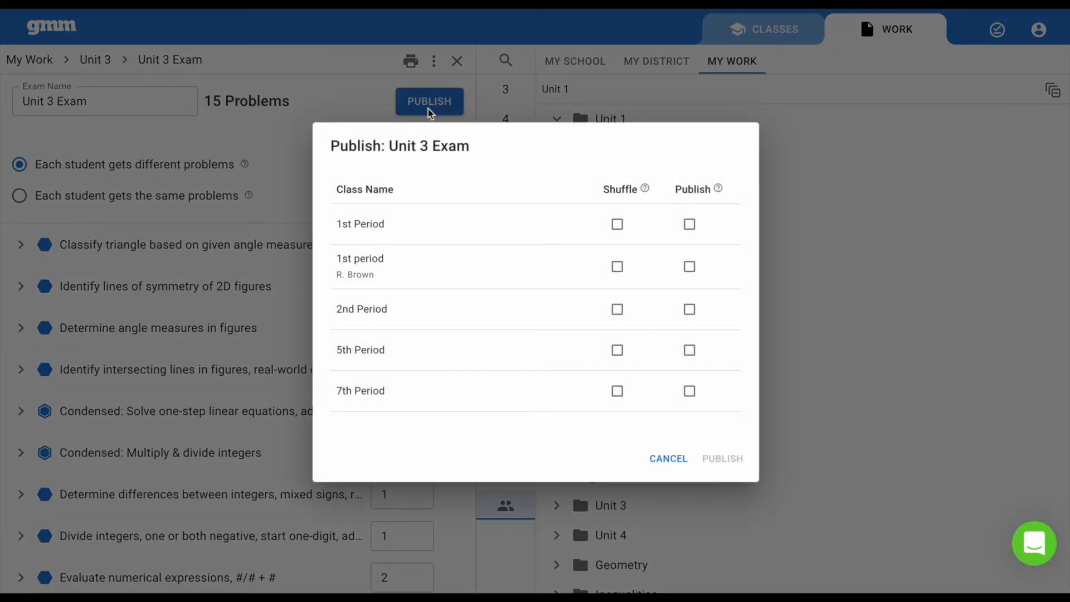
click(617, 226)
click(690, 225)
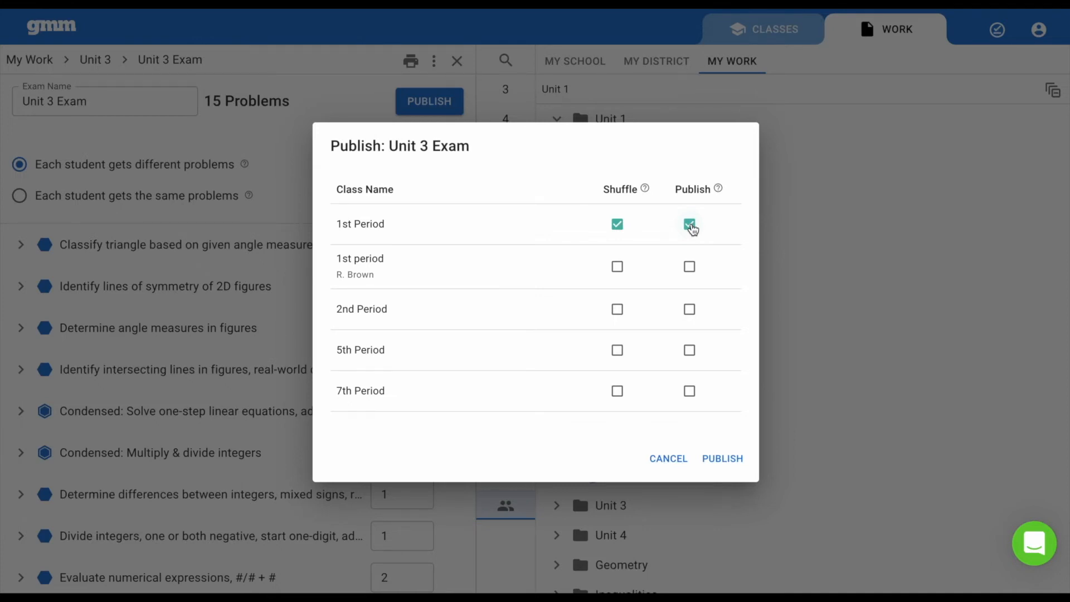
click(729, 459)
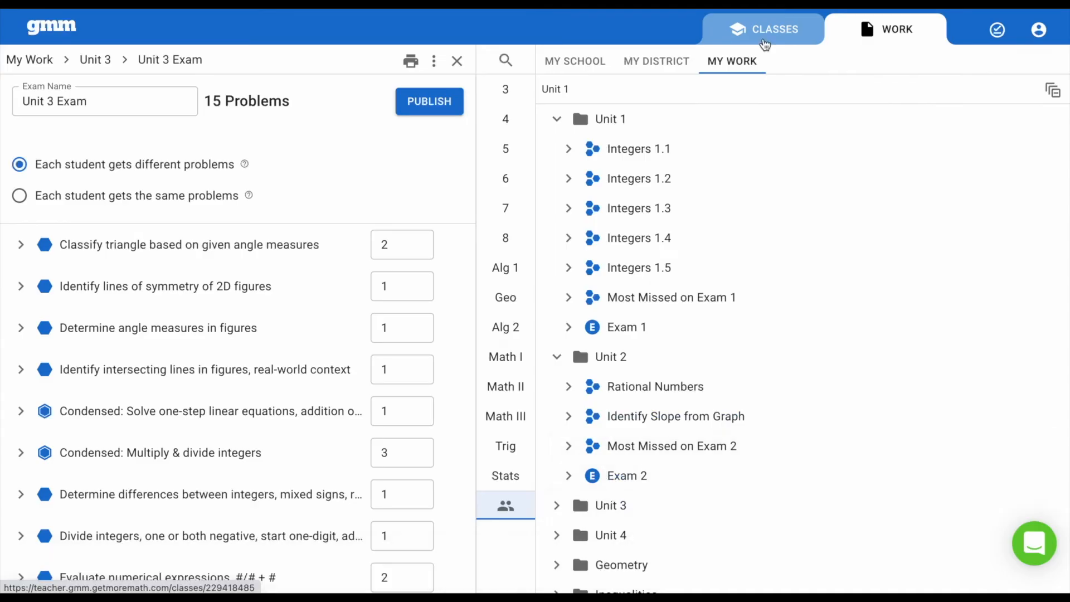
click(765, 41)
click(226, 282)
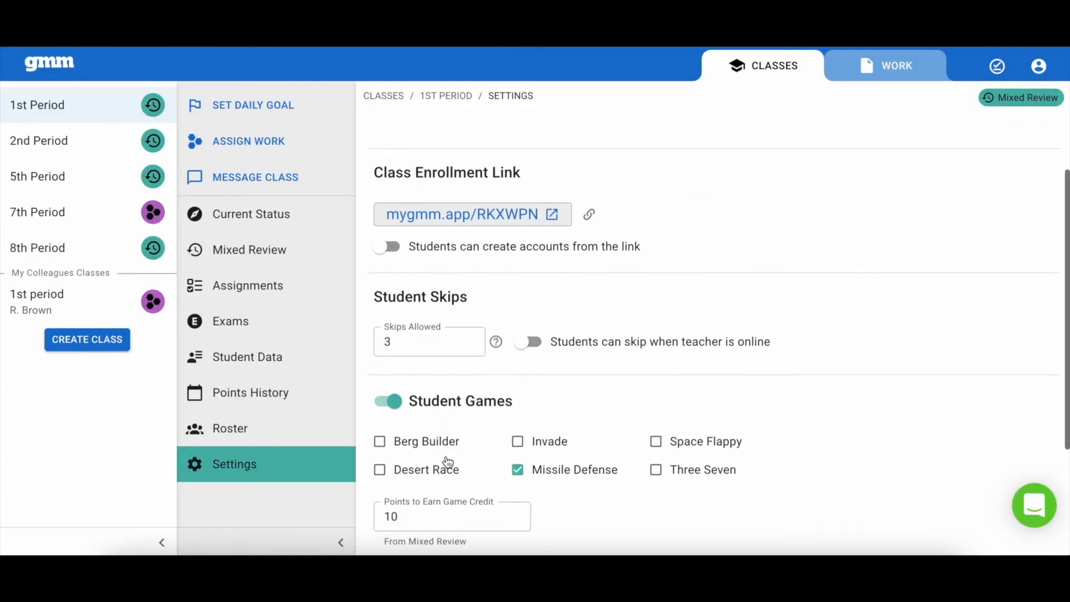
Enable "Students can access Exams on mobile devices" in the 1st Period class settings.
scroll(446, 455, down, 2)
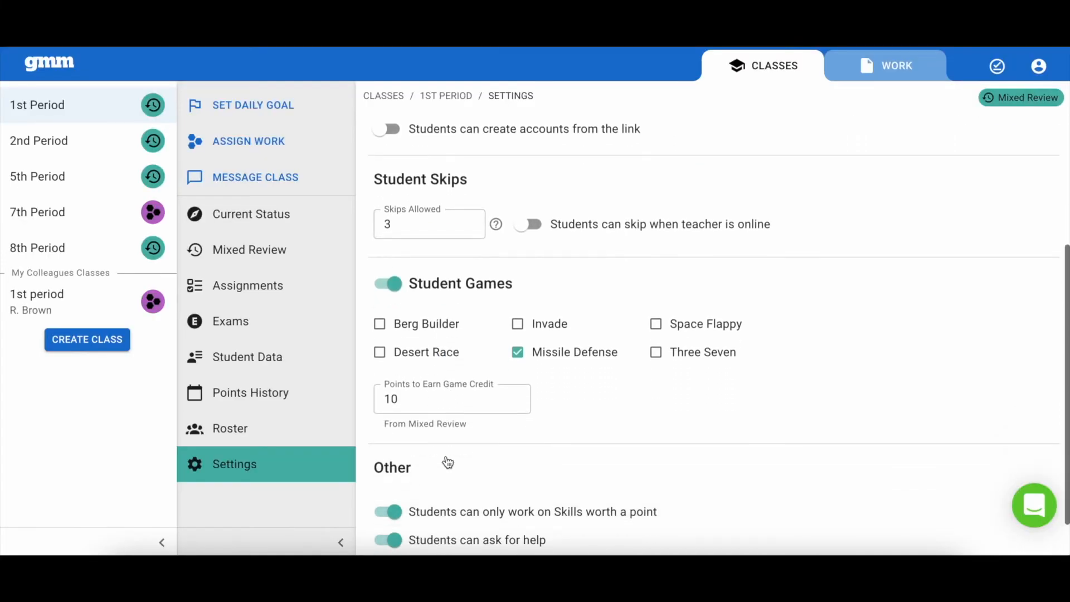
scroll(446, 455, down, 1)
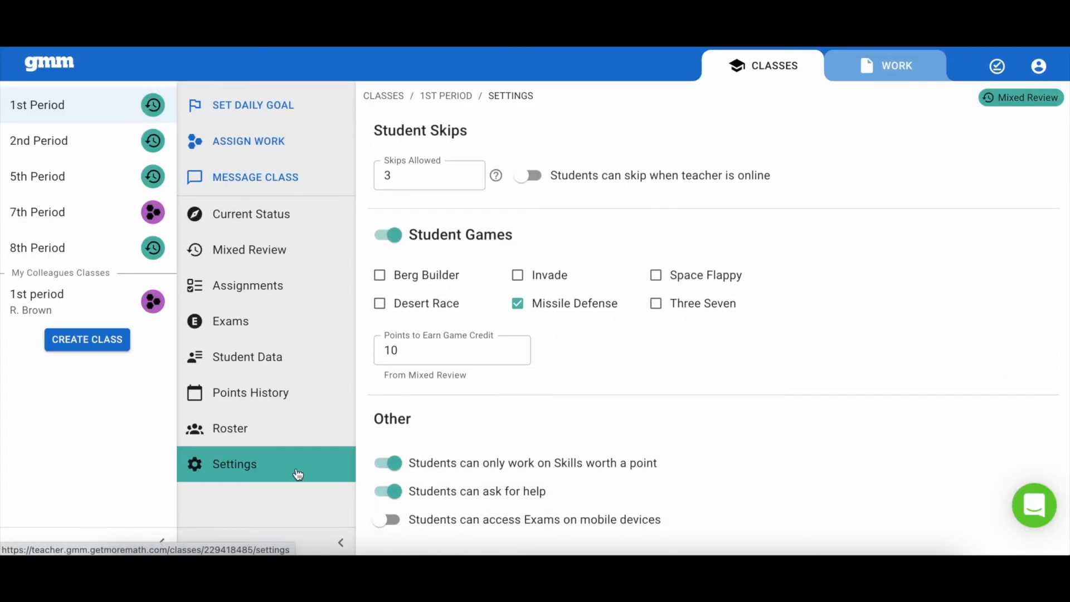
click(386, 522)
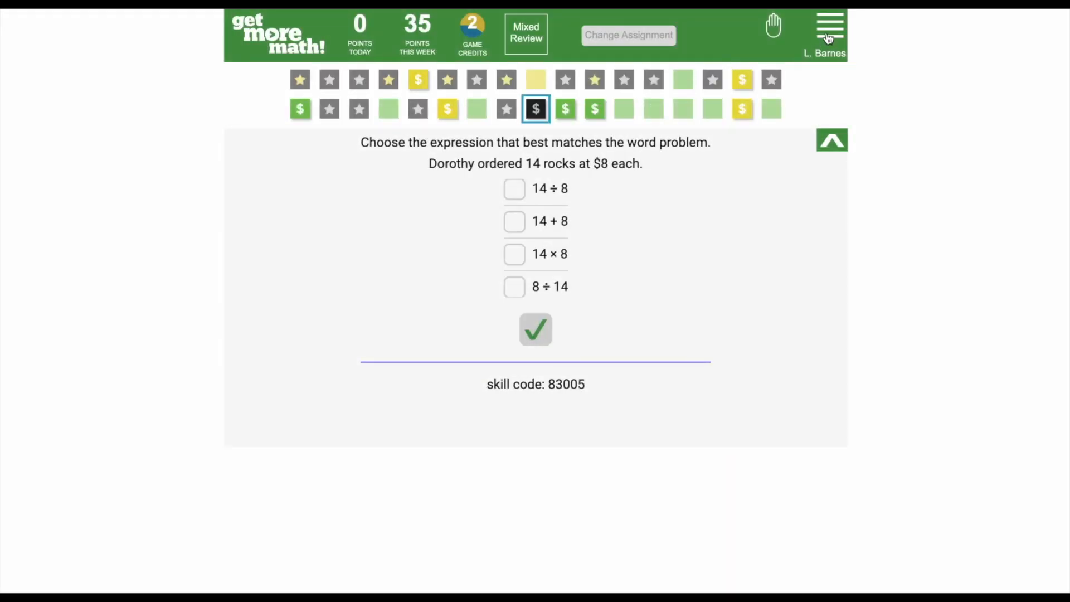
In the student's Get More Math account, request to begin the Unit 3 Exam and dismiss the resulting message.
click(829, 36)
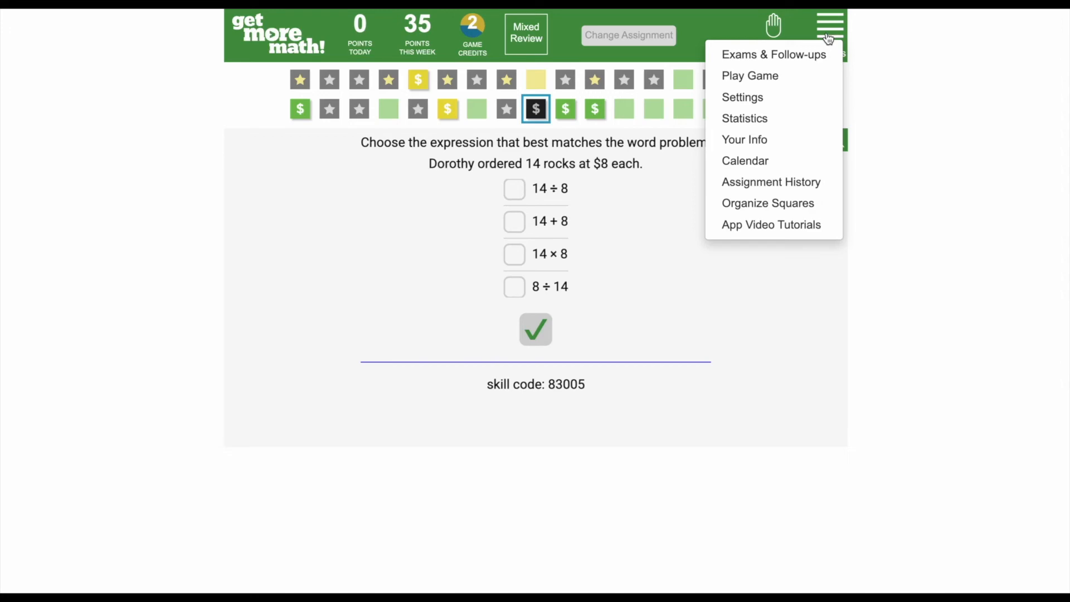
click(811, 56)
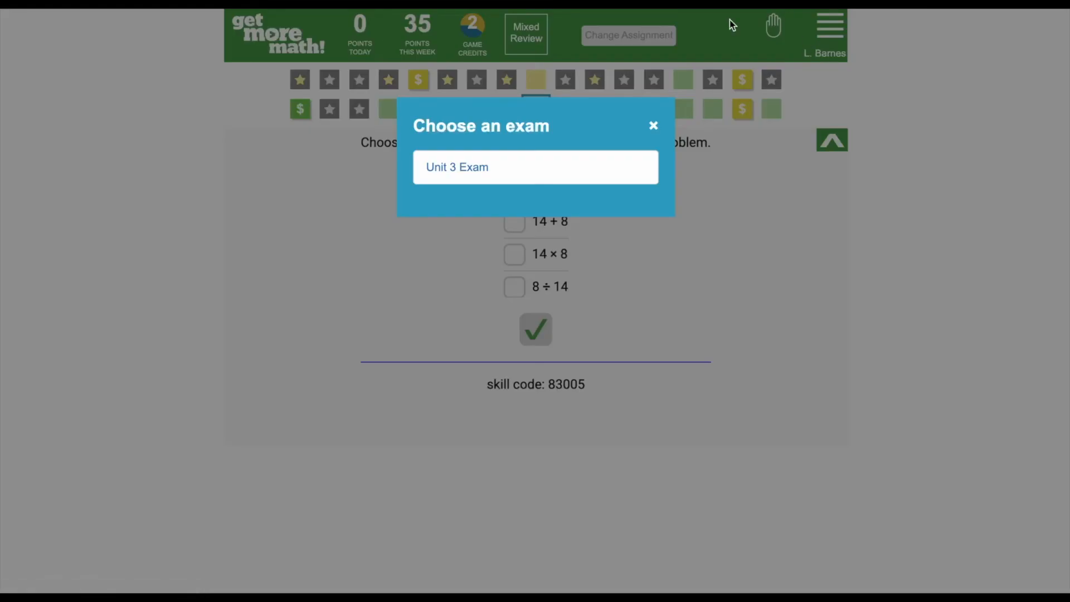
click(488, 179)
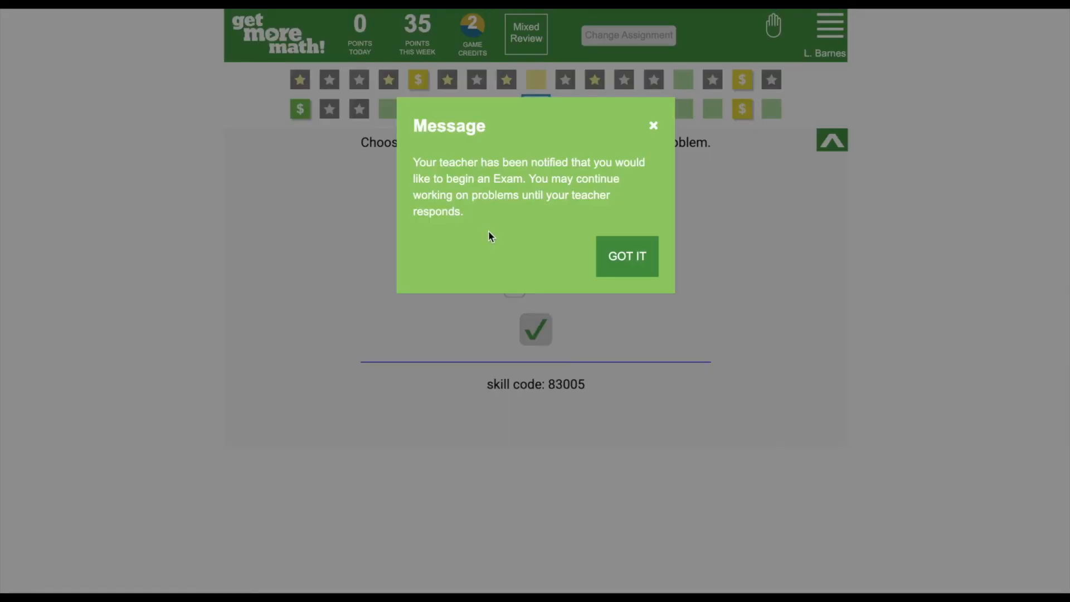
click(631, 267)
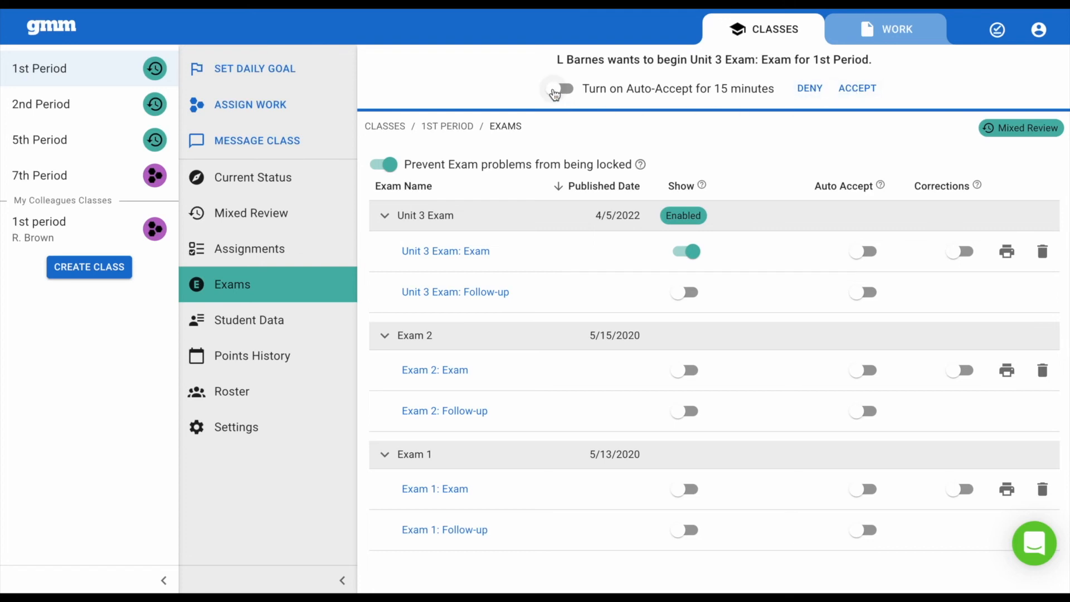
In the teacher's 1st Period Exams page, accept the exam request with 15-minute Auto-Accept enabled and set its end to Apr 5, 2022, 02:15pm.
click(554, 92)
click(858, 90)
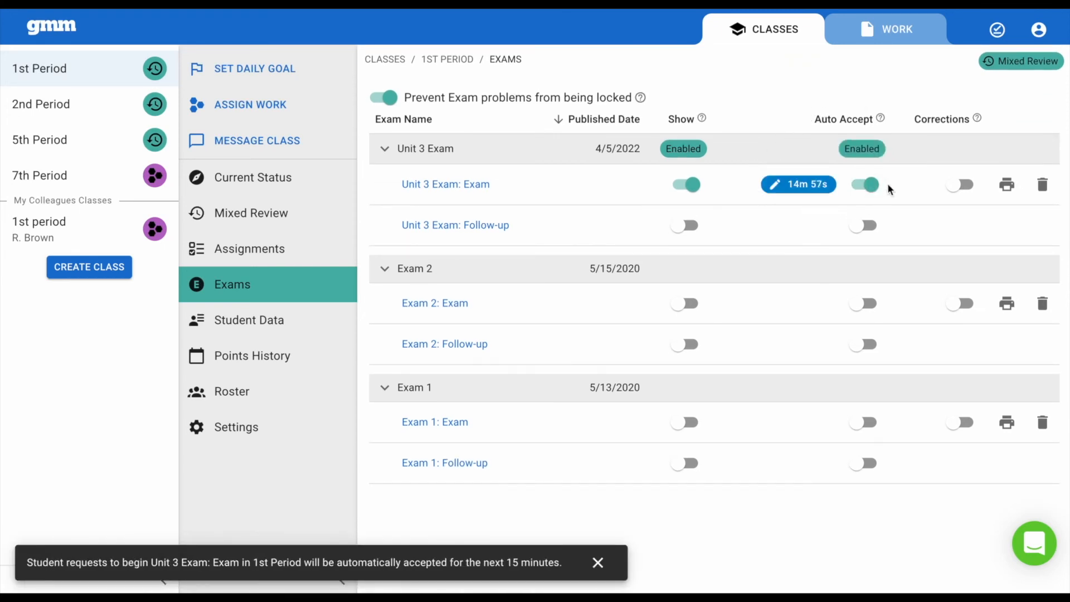
click(782, 188)
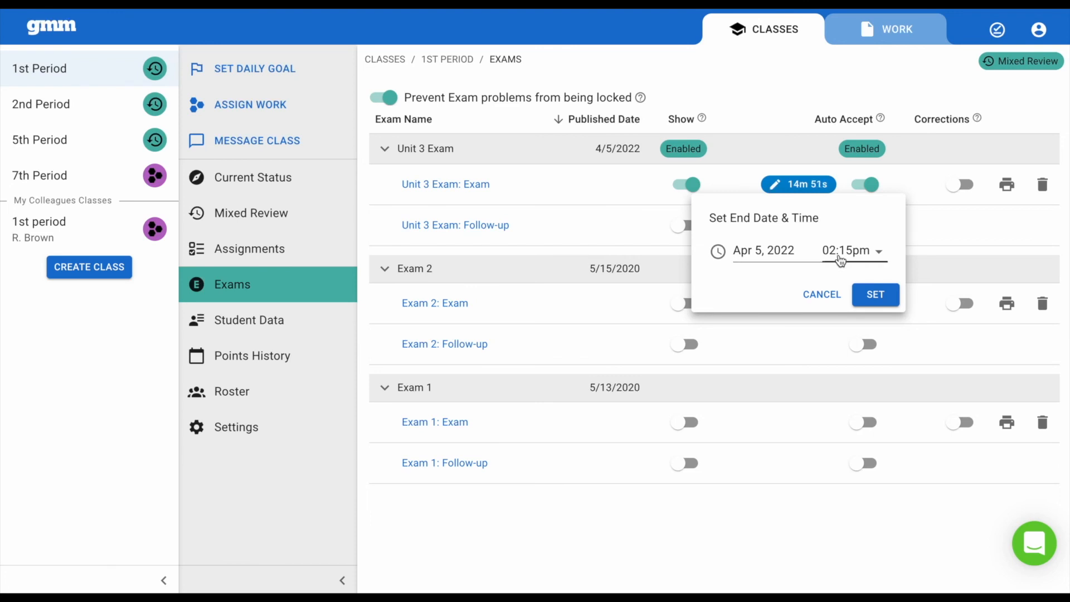
click(875, 294)
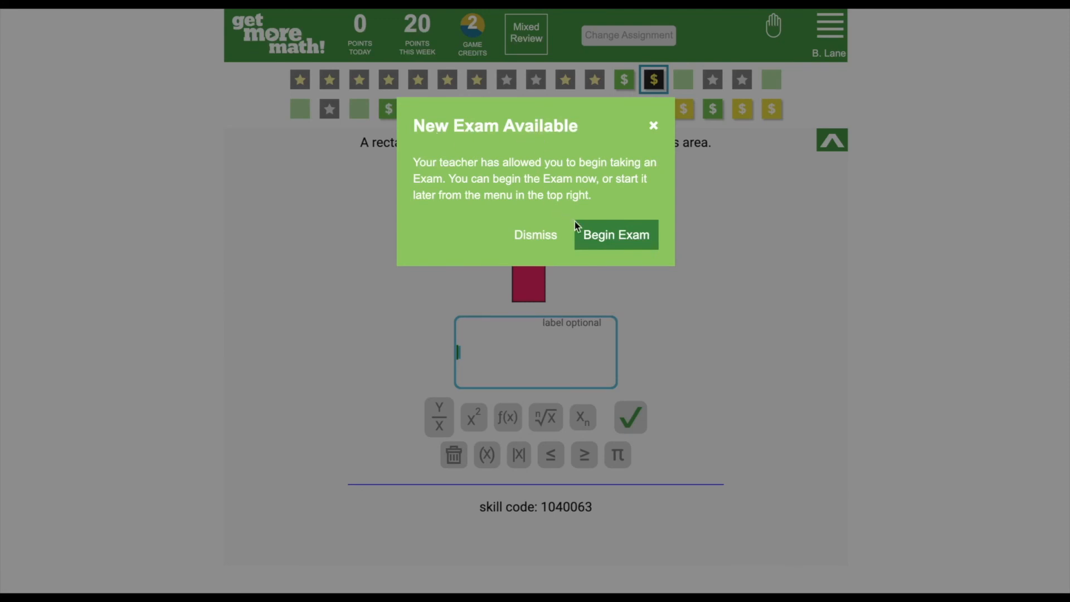
Begin the newly available exam from the other student's account.
click(617, 239)
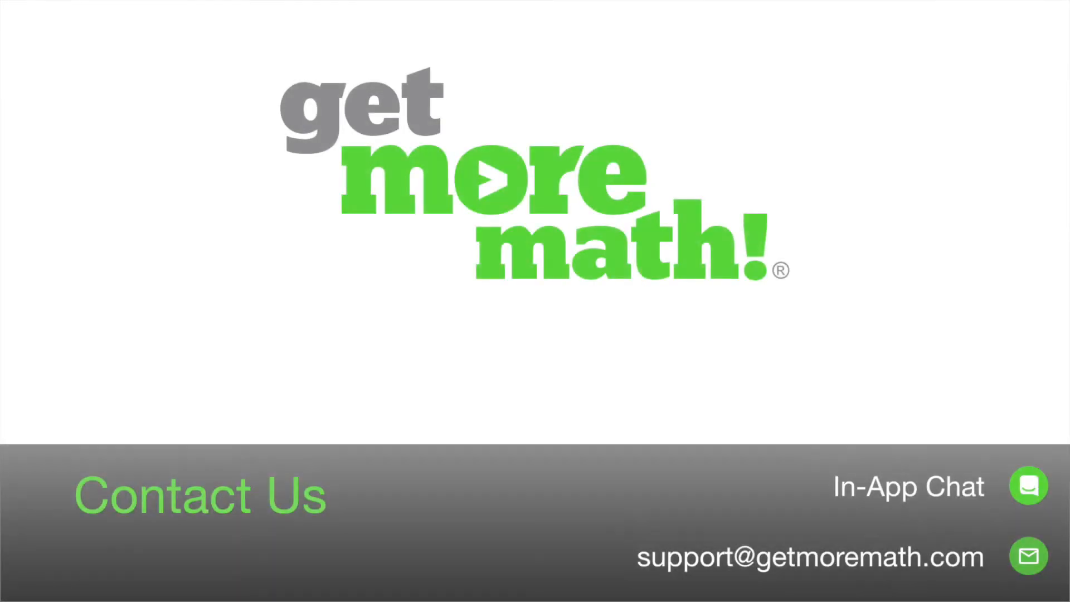